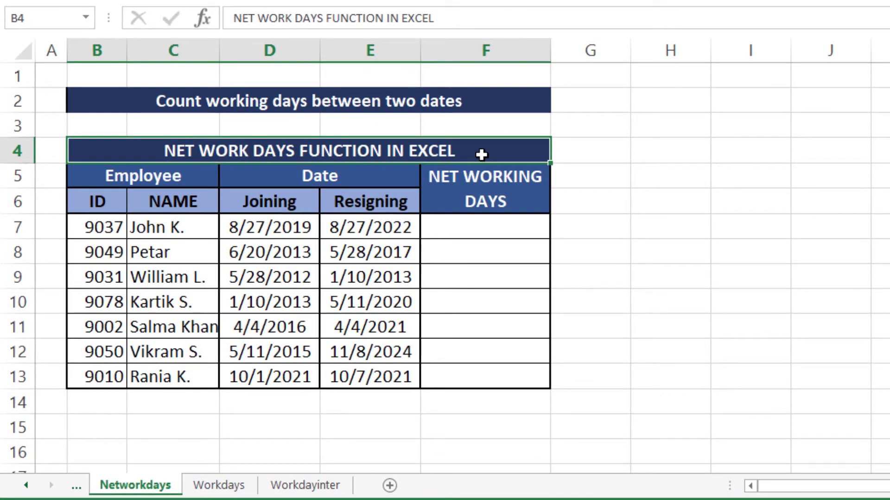
Look over the Workdays and Workdayinter sheets, then review the Networkdays table's Employee and Date headers.
key(ctrl+Page_Down)
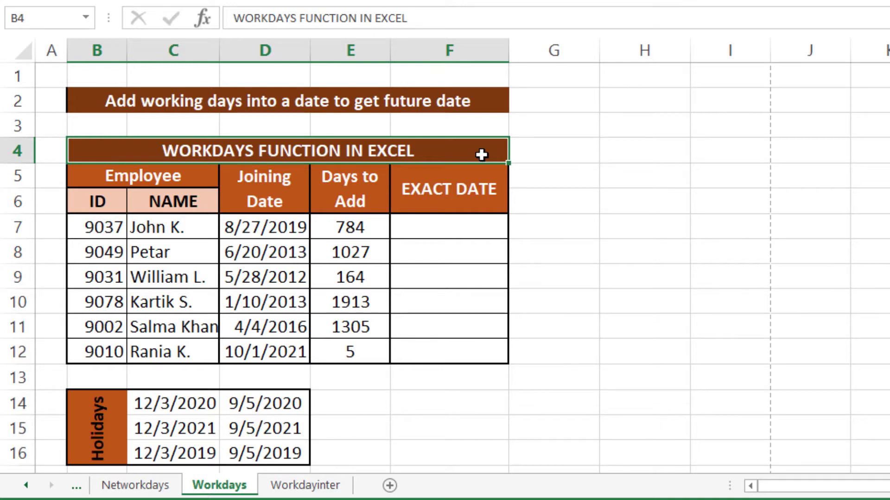
key(ctrl+Page_Down)
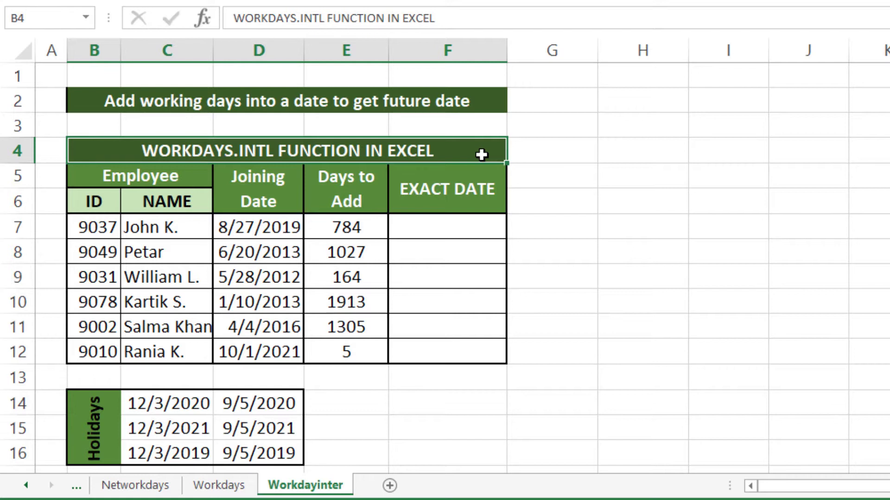
key(ctrl+Page_Up)
key(ctrl+Page_Up)
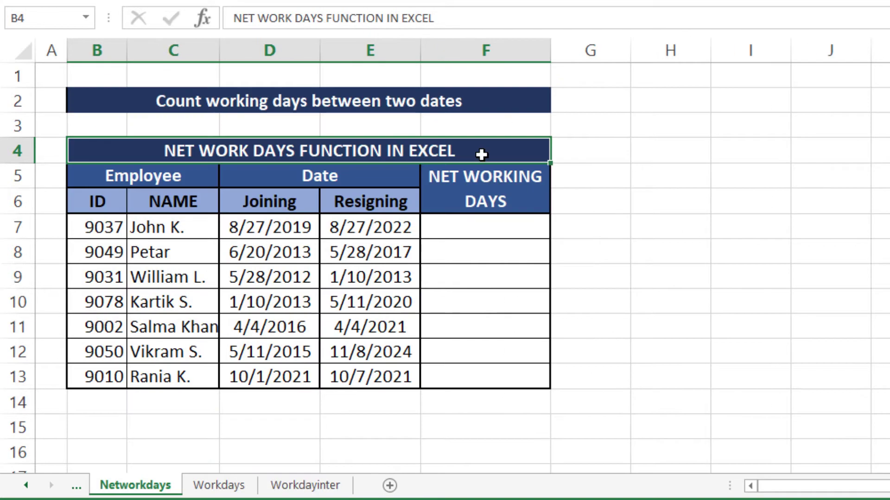
click(187, 172)
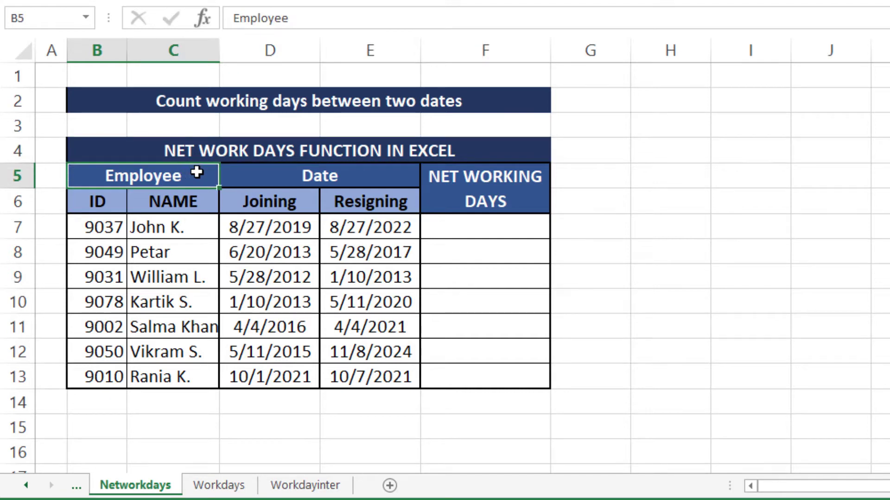
click(248, 176)
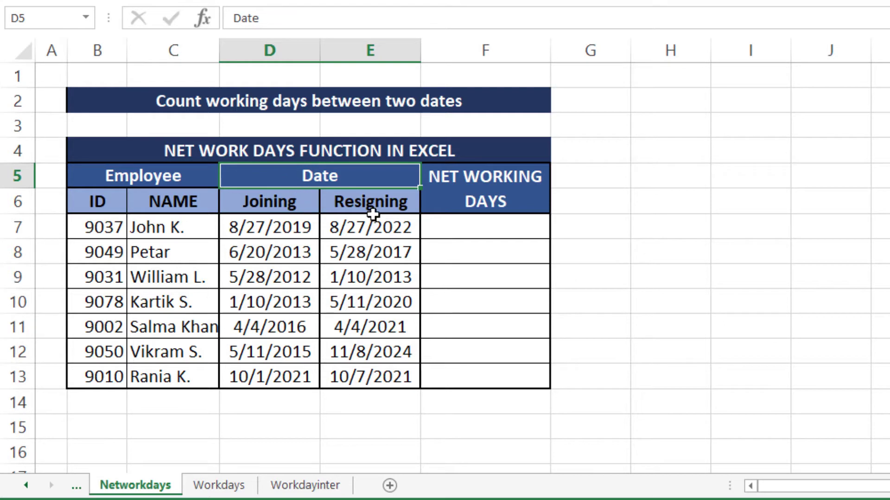
Enter =NETWORKDAYS(D7,E7) in F7 to get 784 working days for the first employee.
click(449, 234)
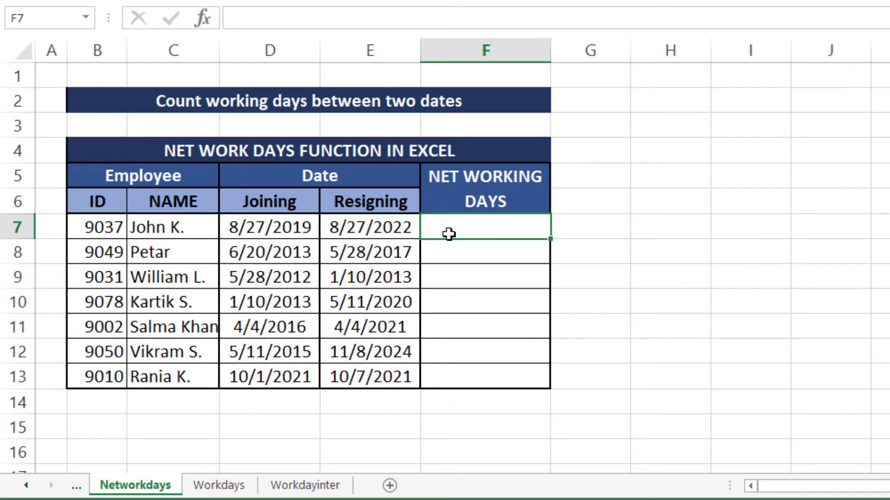
text(=net)
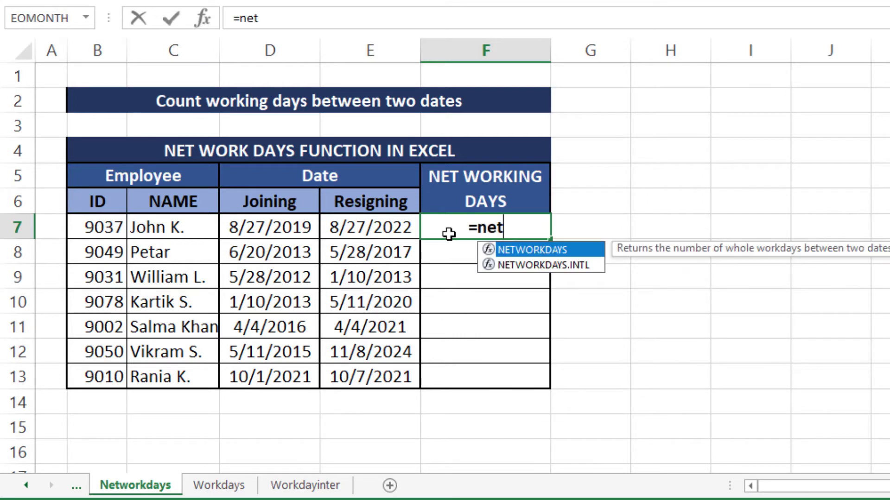
text(wo)
key(Tab)
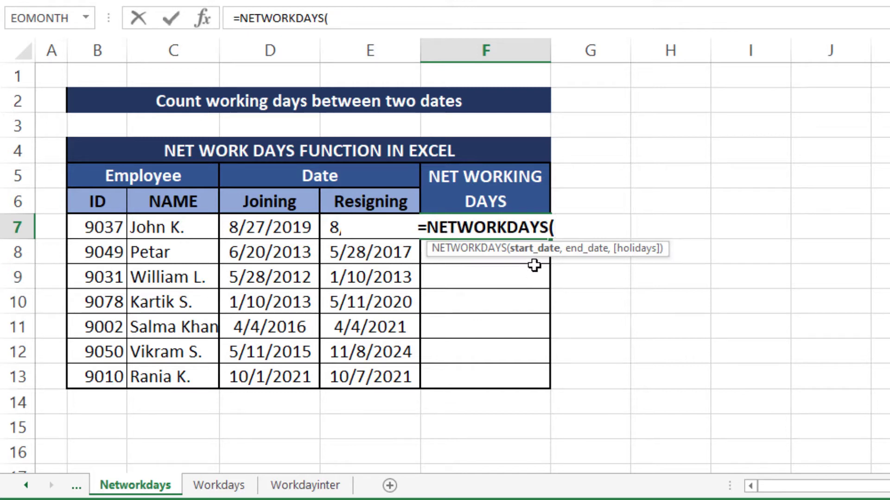
click(302, 224)
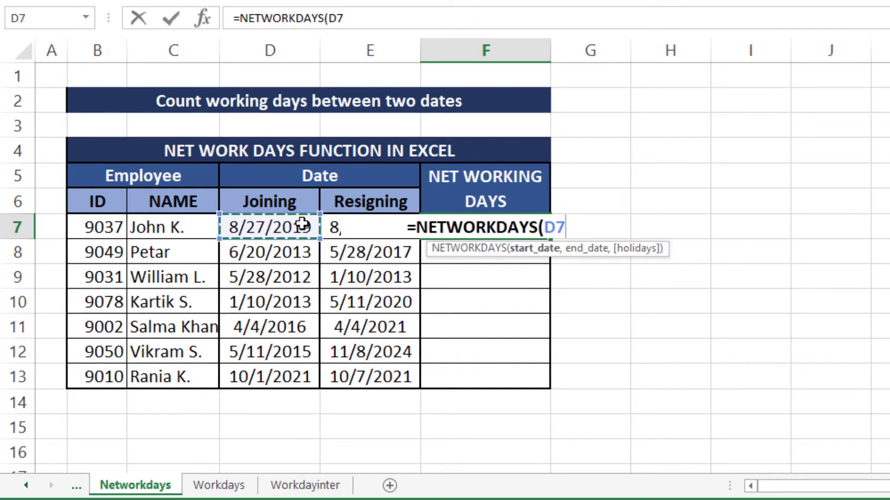
text(,)
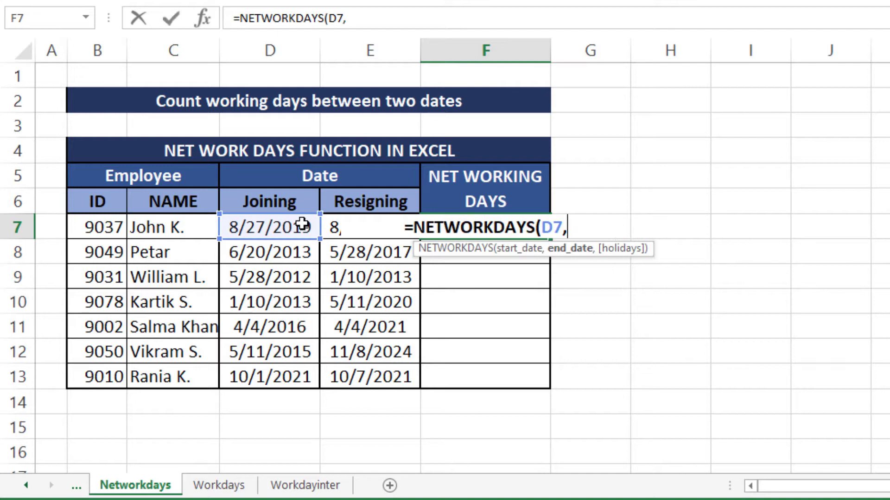
click(328, 227)
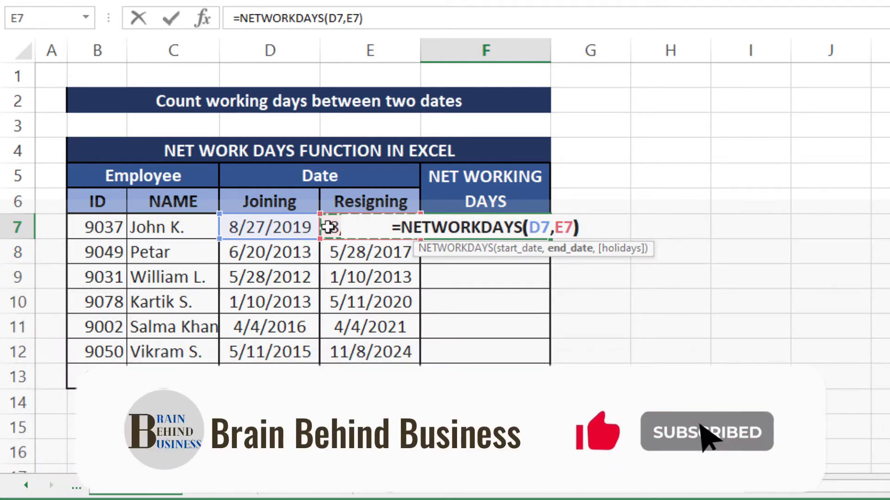
text())
key(Return)
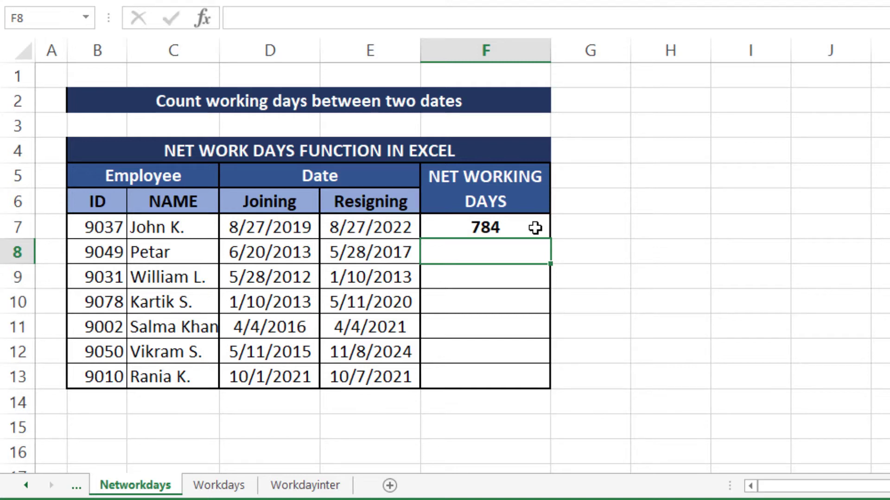
Fill F7's NETWORKDAYS formula down to F13 without formatting, giving 1027, 164, 1913, 1305, 2480 and 5.
click(536, 228)
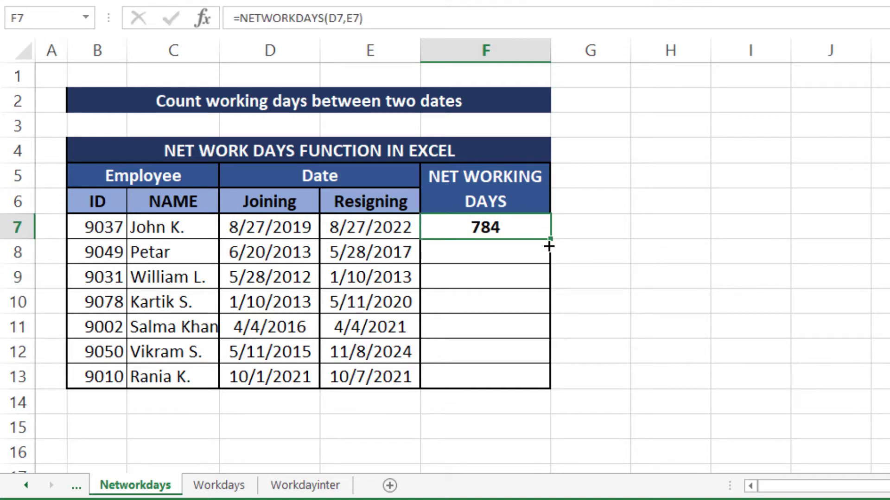
drag(550, 239, 536, 395)
click(560, 405)
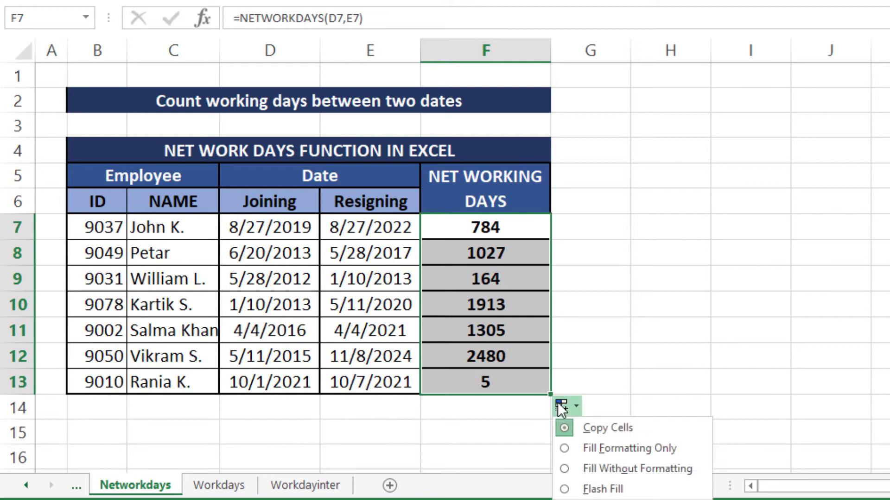
click(574, 466)
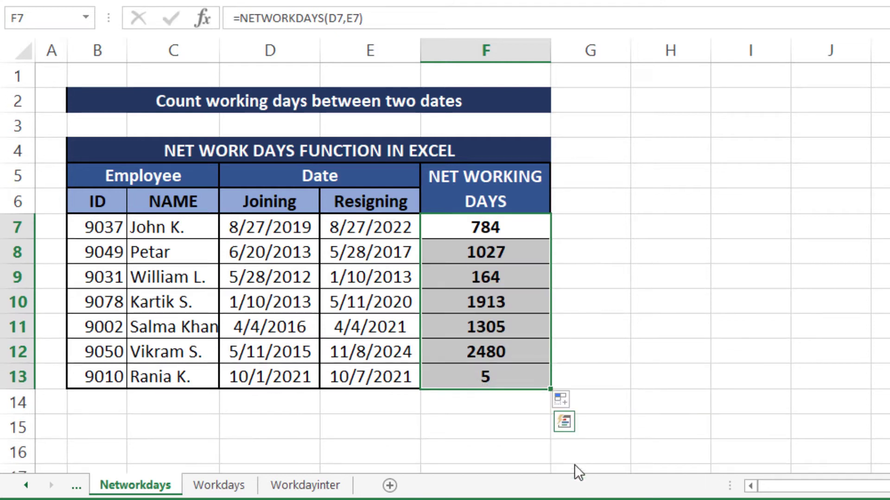
click(516, 381)
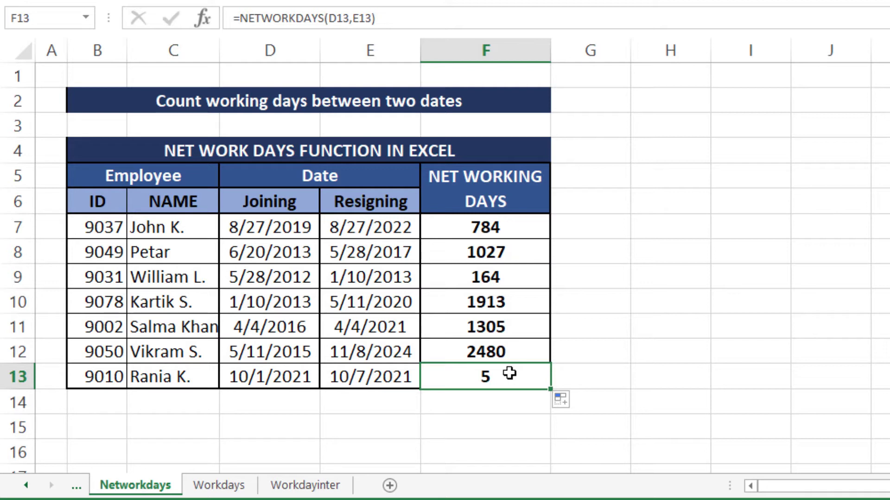
On the Workdays sheet, enter =WORKDAY(D7,E7) in F7, returning 8/29/2022.
key(ctrl+Page_Down)
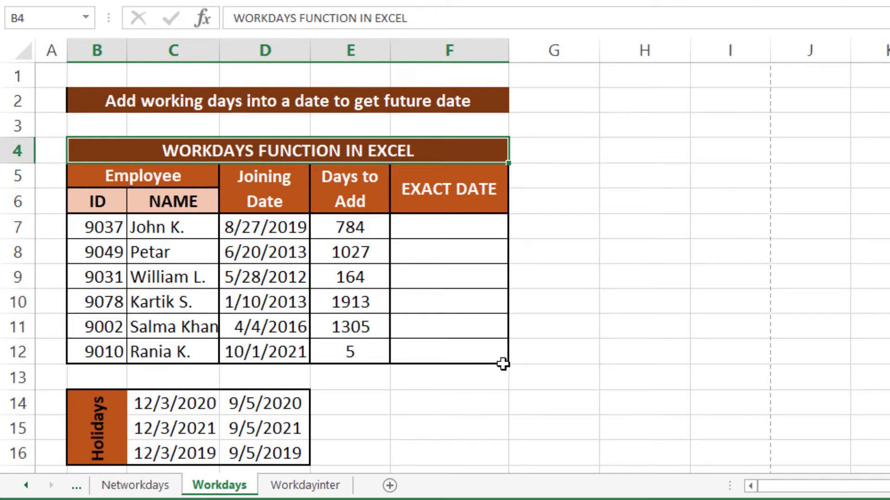
click(420, 231)
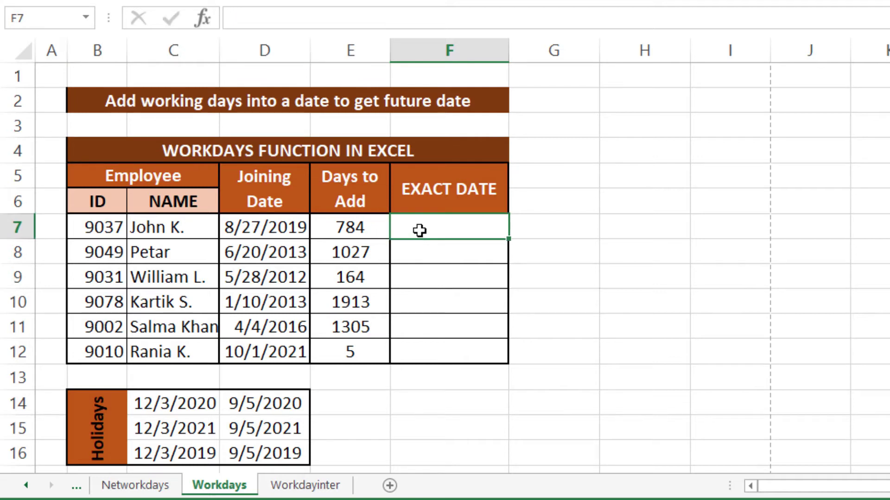
text(=work)
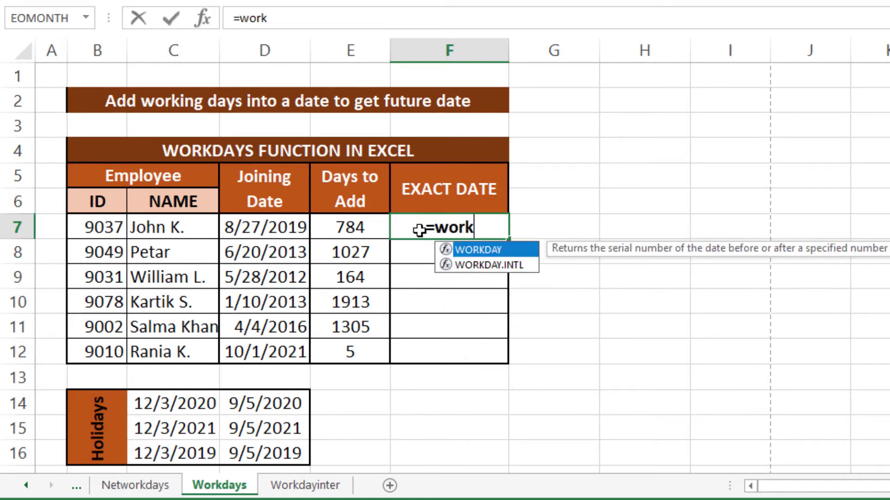
key(Tab)
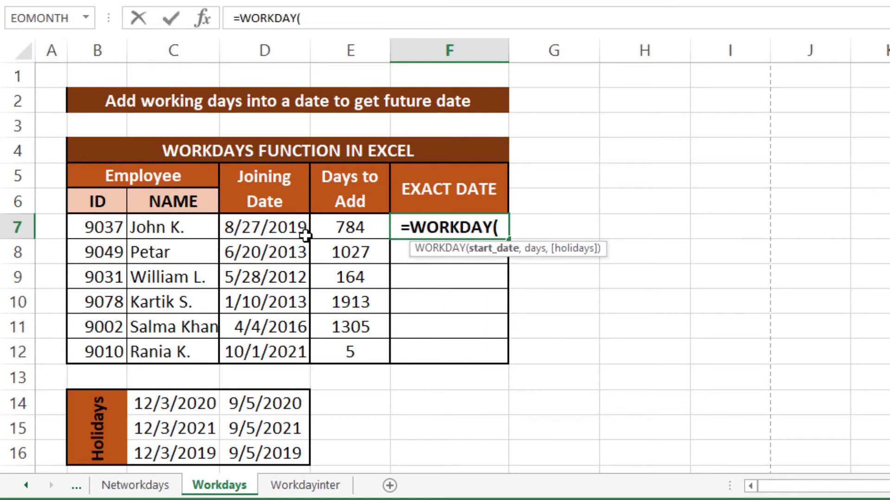
click(289, 232)
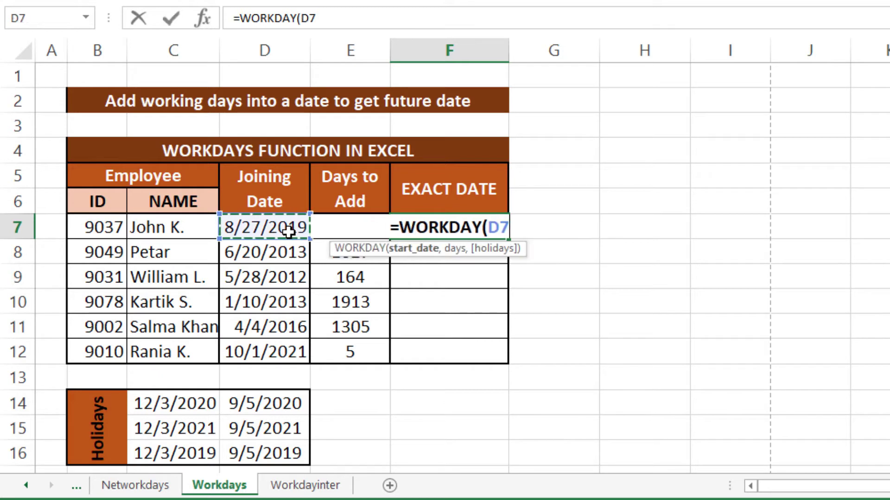
text(,)
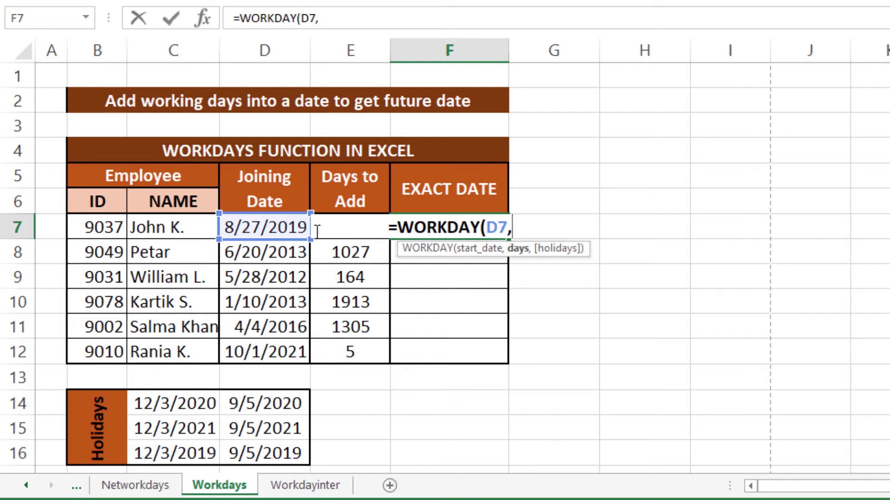
click(317, 231)
key(ctrl+Return)
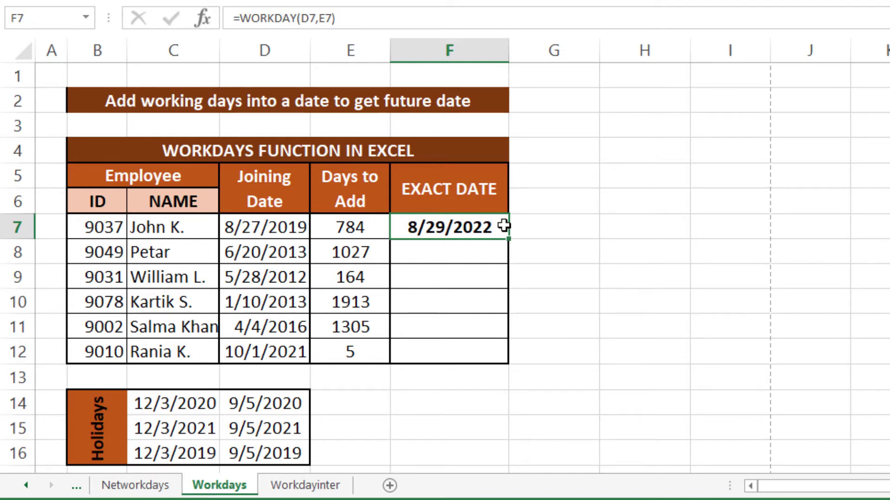
Fill the WORKDAY formula down F8:F12 without formatting, ending at 10/8/2021.
drag(509, 239, 507, 364)
click(521, 377)
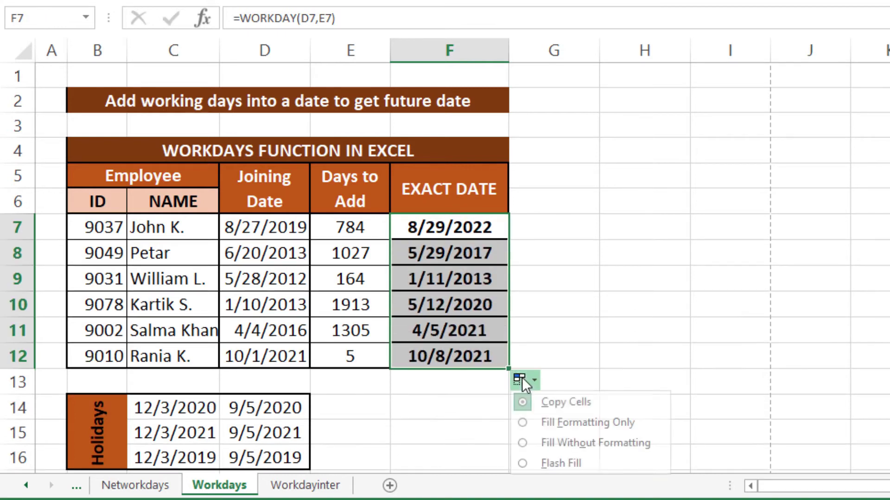
click(538, 436)
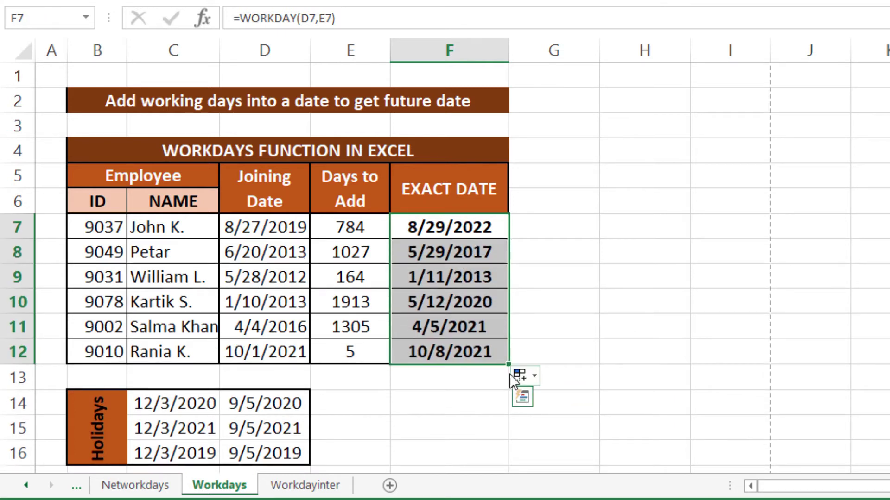
click(433, 231)
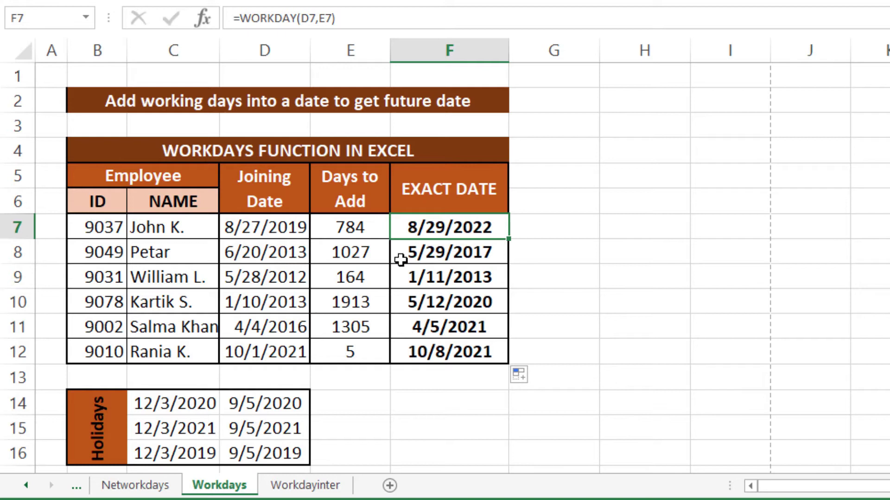
Add holidays C14:D16 to F7's WORKDAY formula so it shows 9/2/2022, then go to the Workdayinter sheet.
double_click(434, 232)
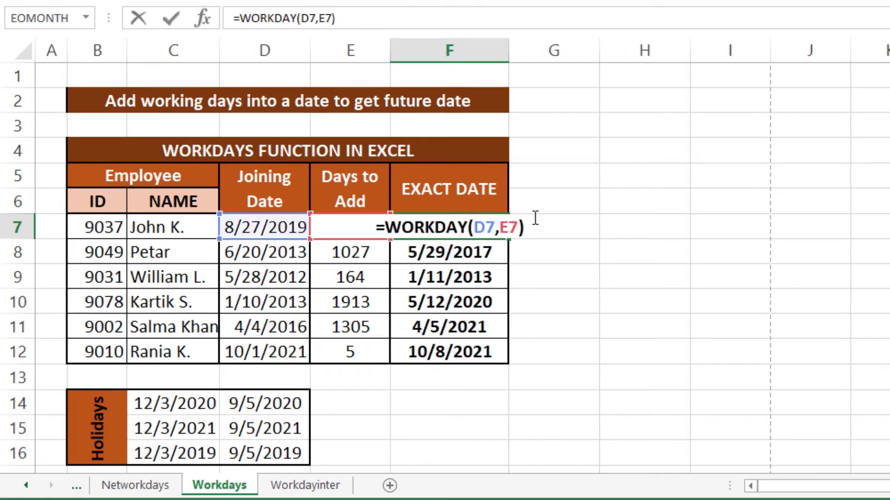
click(518, 227)
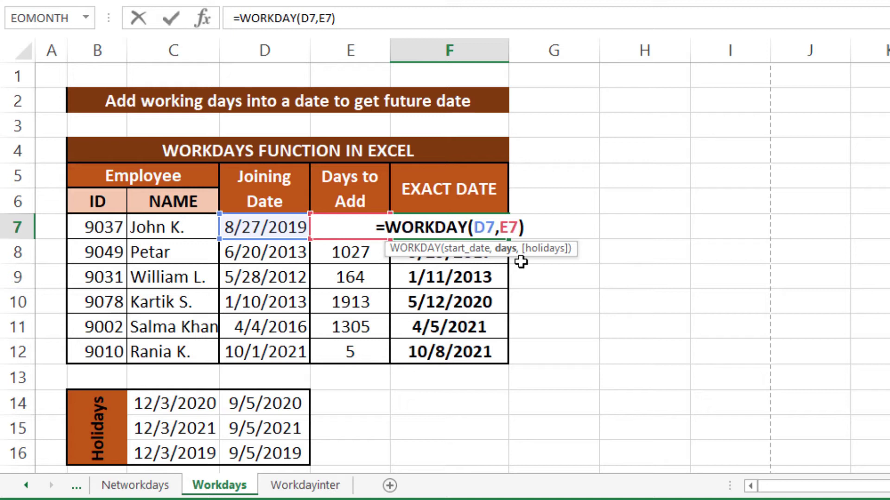
text(,)
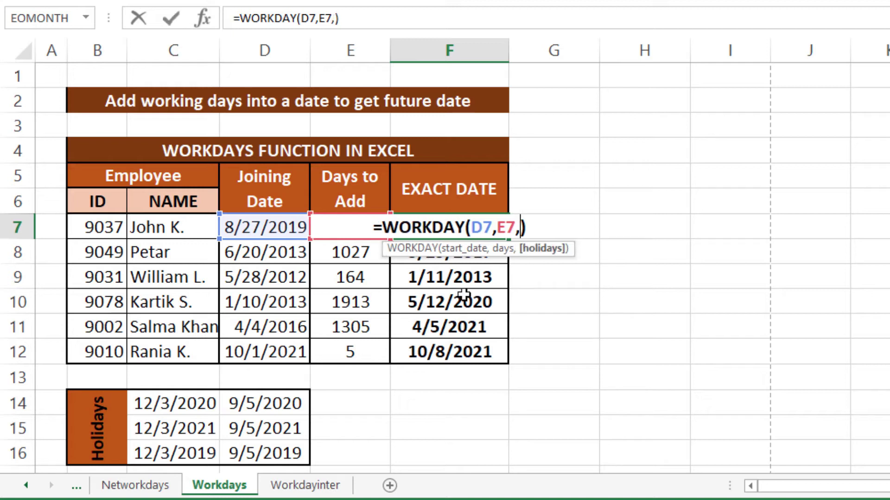
drag(188, 404, 241, 455)
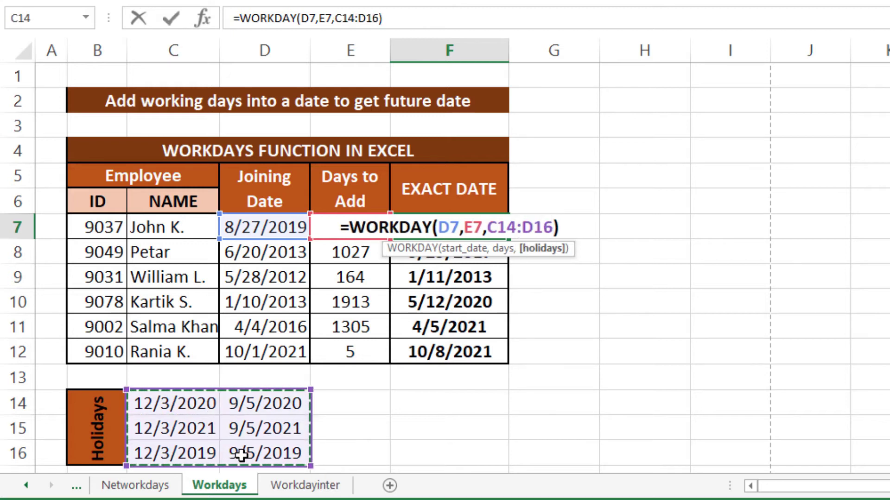
key(Return)
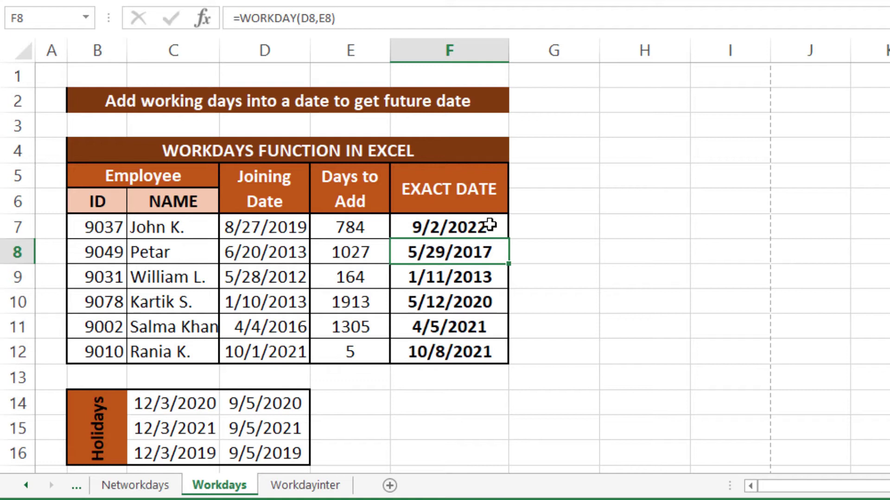
key(ctrl+Page_Down)
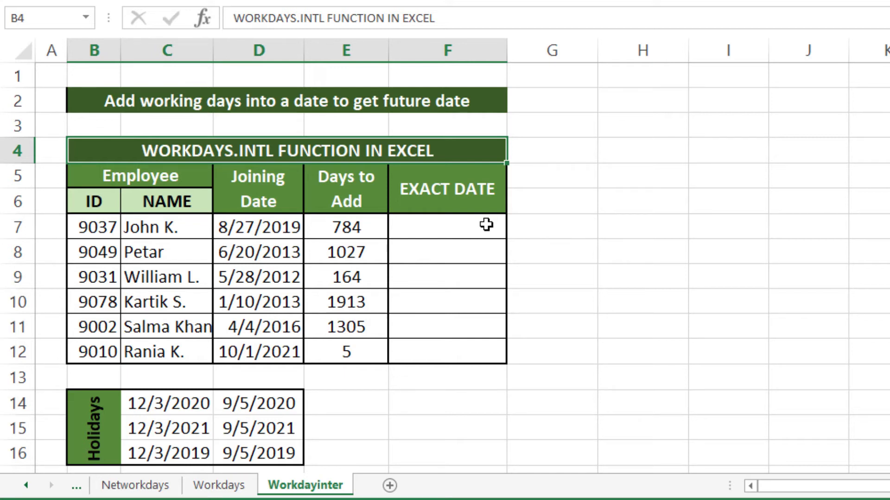
Begin a WORKDAY.INTL formula in F7 of the Workdayinter sheet.
click(486, 225)
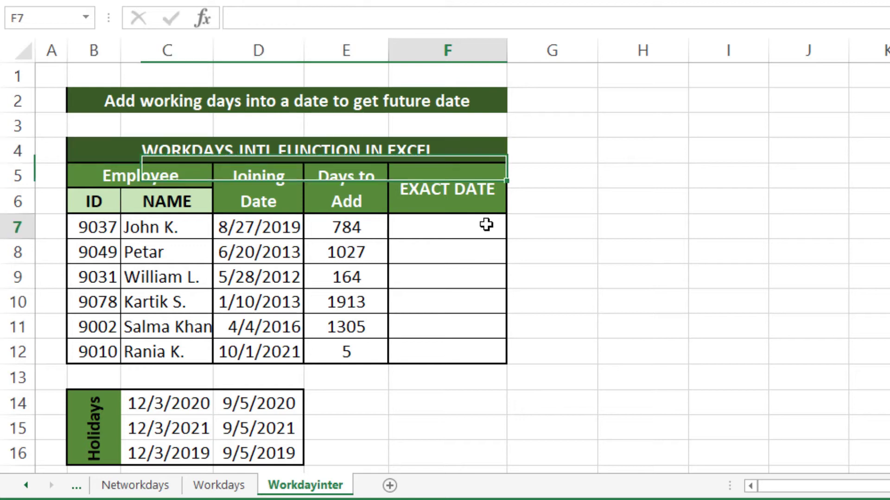
text(=work)
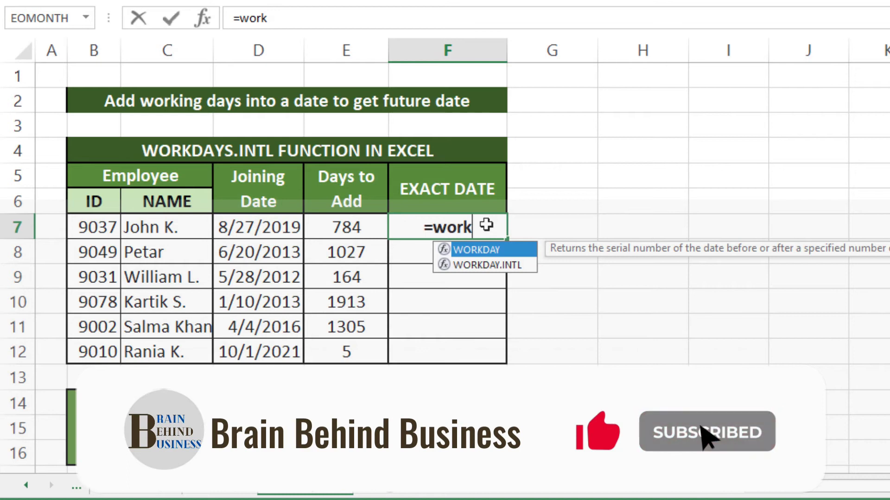
key(Down)
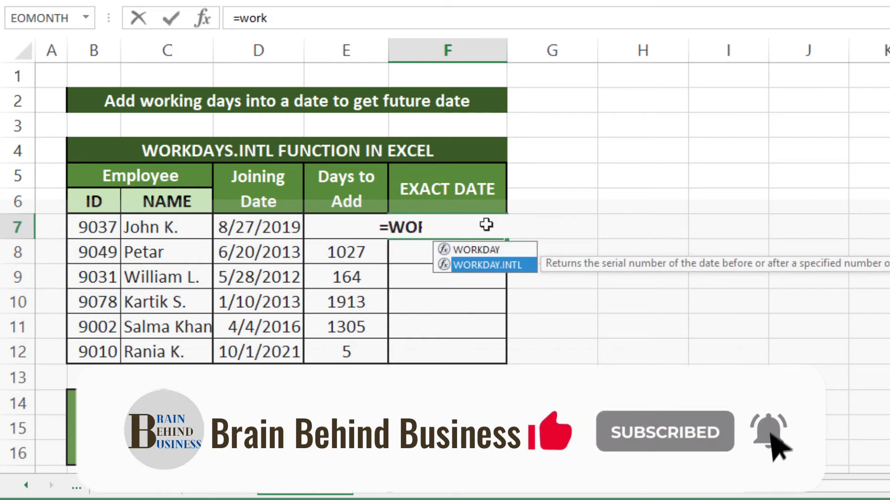
key(Tab)
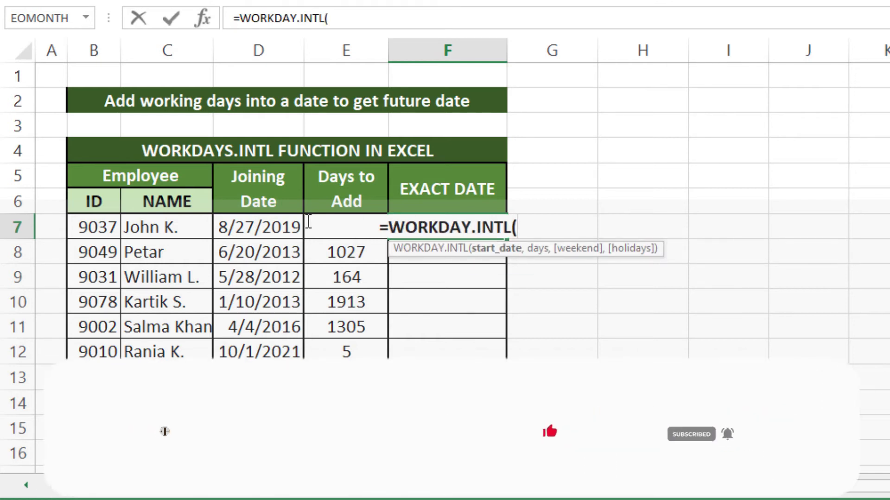
Give the WORKDAY.INTL formula start date D7, days E7 and weekend code 11 (Sunday only).
click(267, 222)
text(,)
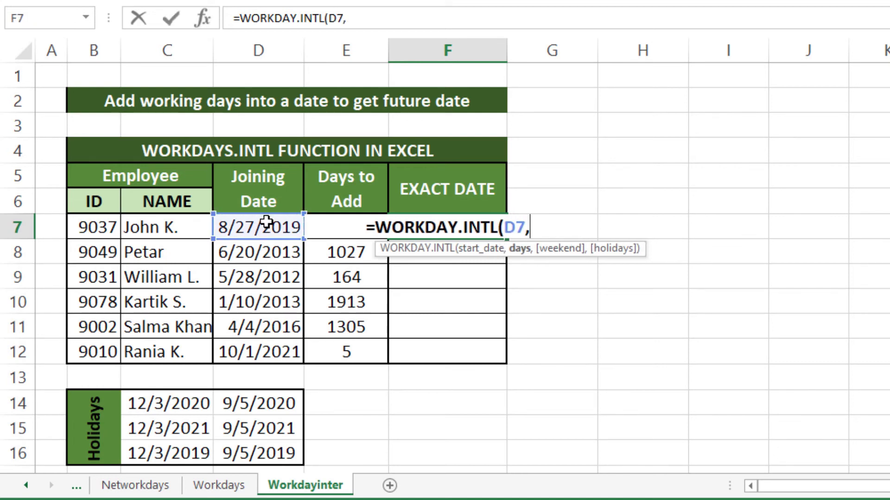
click(311, 226)
text(,)
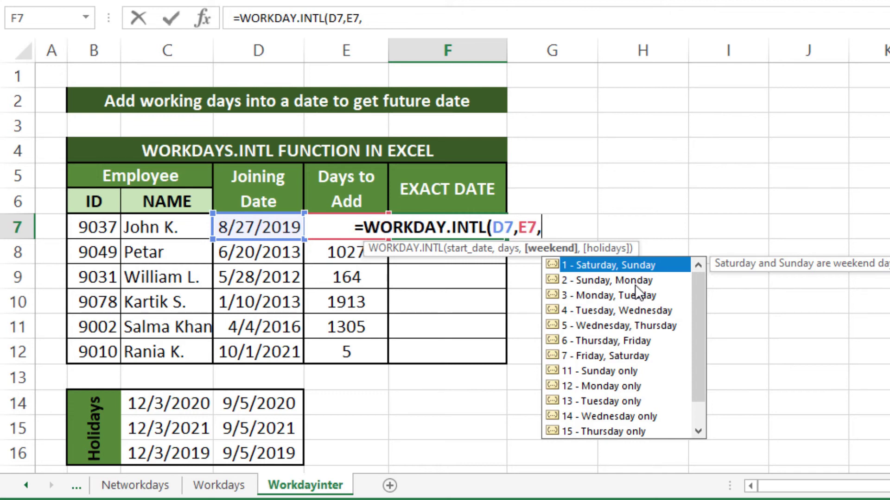
key(Down)
key(Down)
key(Down)
key(Down)
key(Down)
key(Down)
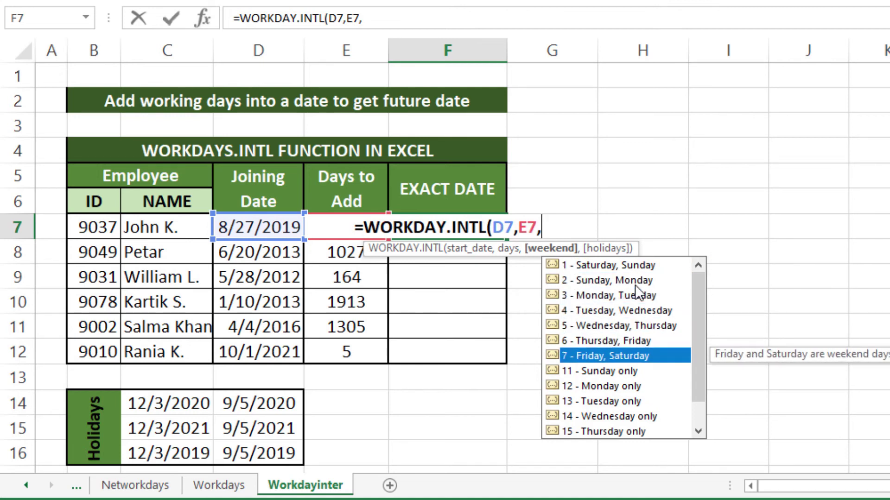
key(Down)
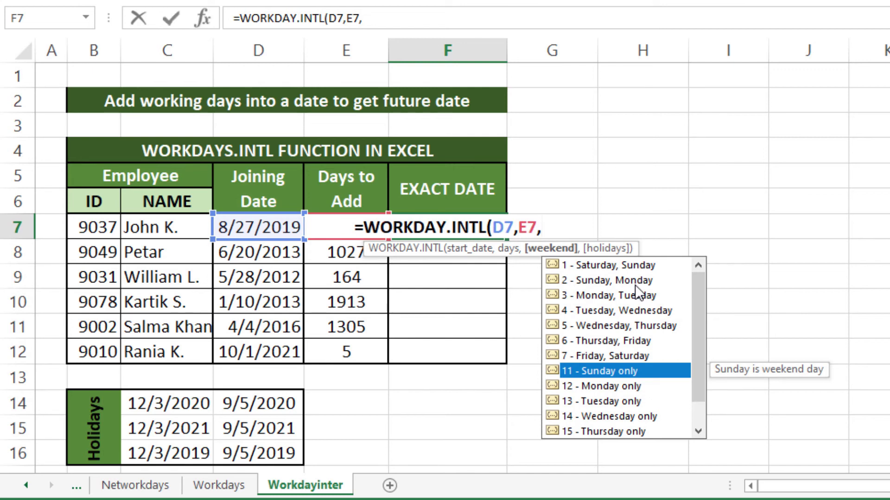
key(Tab)
text(,)
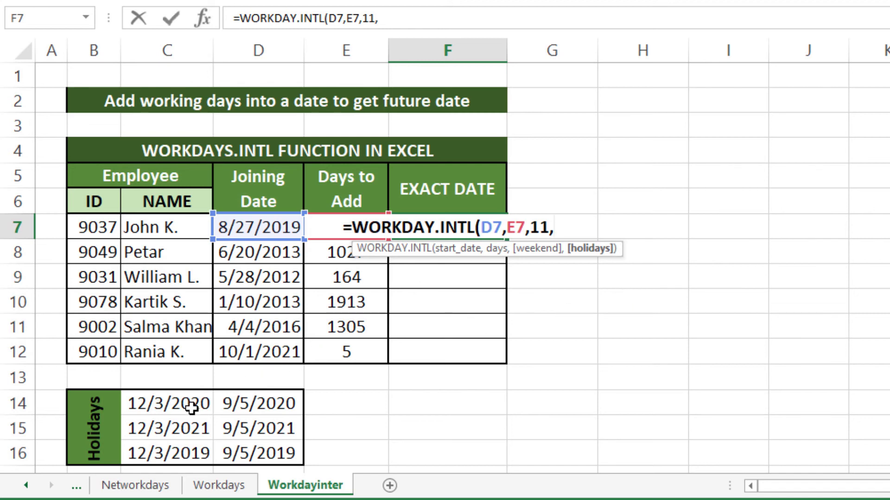
Finish F7's WORKDAY.INTL formula with holidays C14:D16, showing 3/4/2022.
click(203, 409)
drag(203, 408, 272, 459)
text())
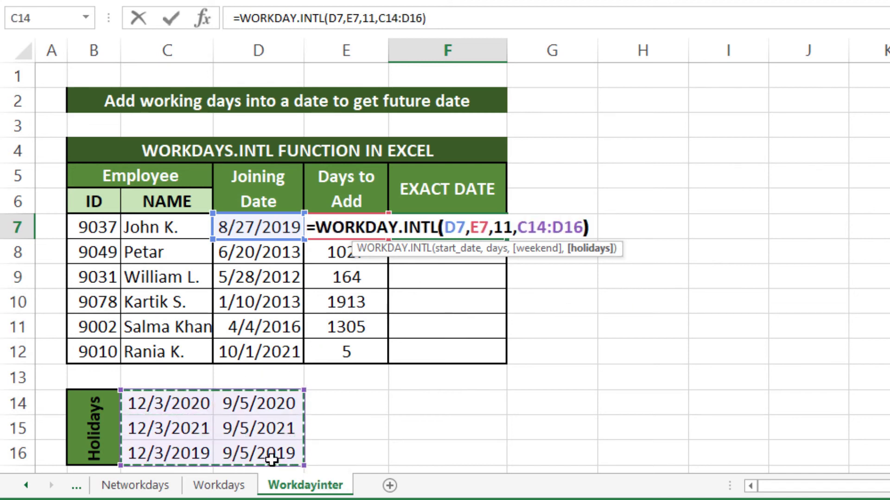
key(Return)
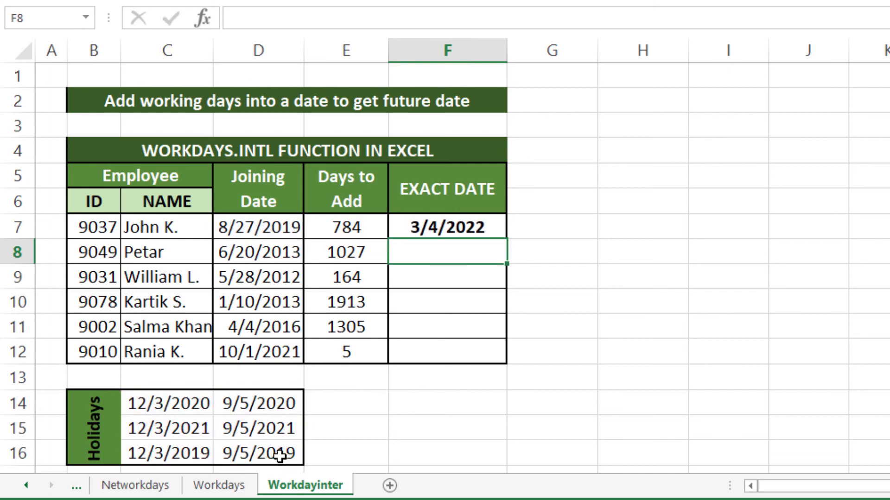
Fill the WORKDAY.INTL formula down to F12, ending at 10/7/2021, and set its fill formatting option.
click(500, 235)
drag(502, 240, 505, 363)
click(517, 379)
click(530, 430)
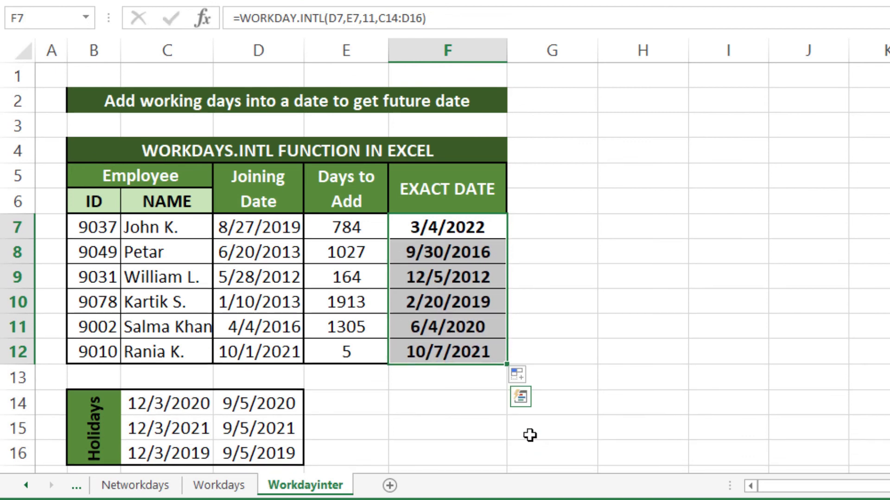
Enter =WORKDAY.INTL(D7,E7,1) in G7 with a Saturday-Sunday weekend, returning 8/29/2022.
click(550, 231)
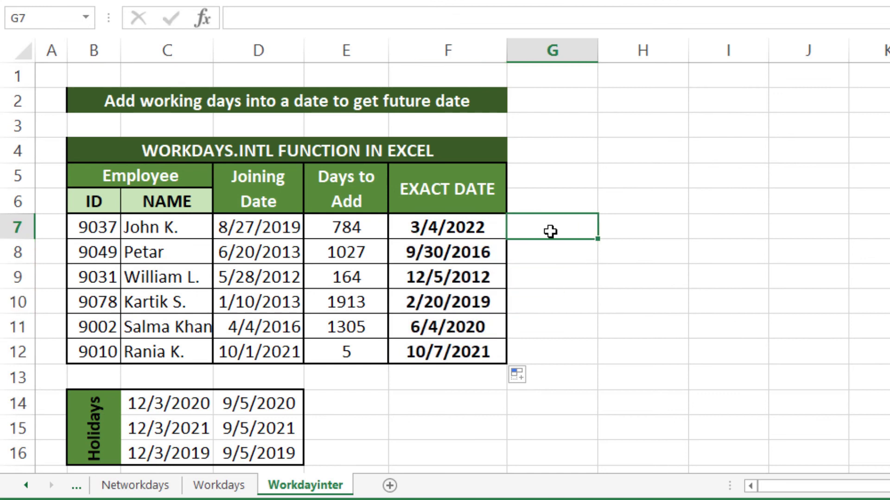
text(=work)
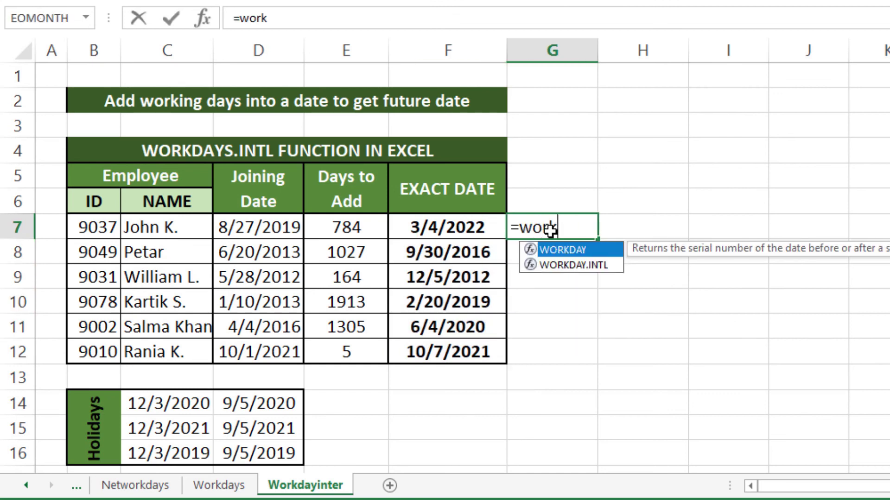
key(Down)
key(Tab)
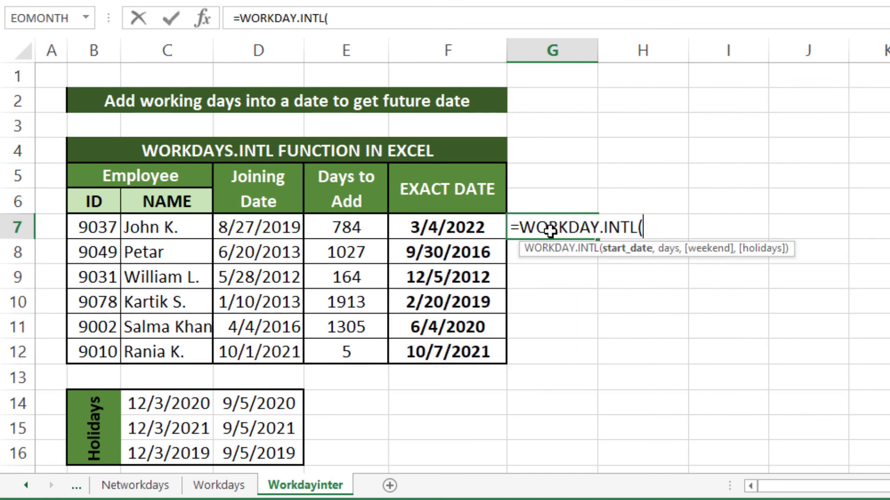
click(278, 225)
text(,)
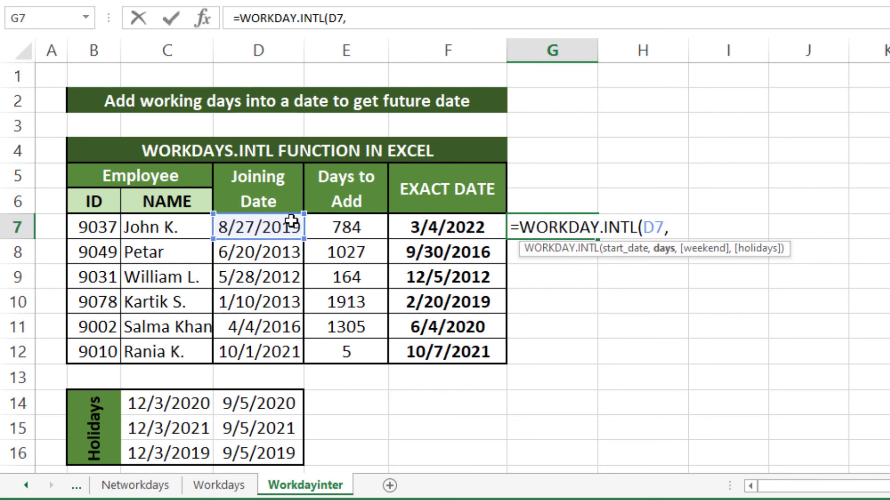
click(331, 226)
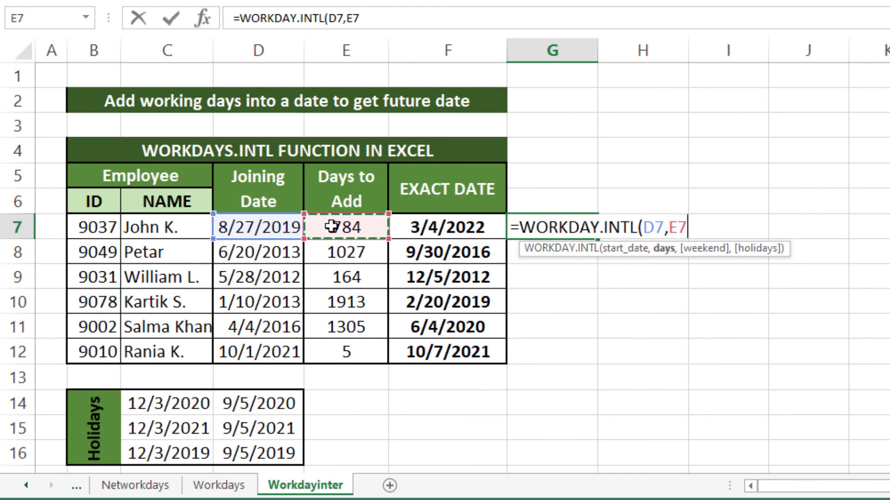
text(,)
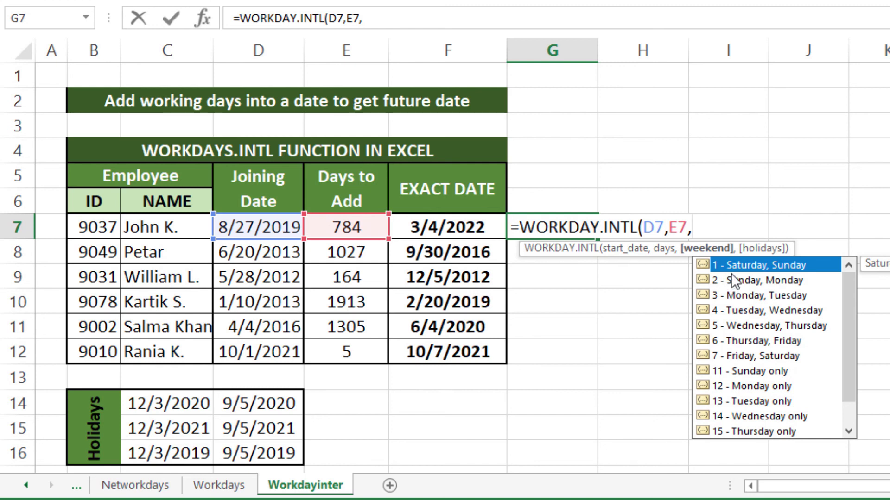
text(1))
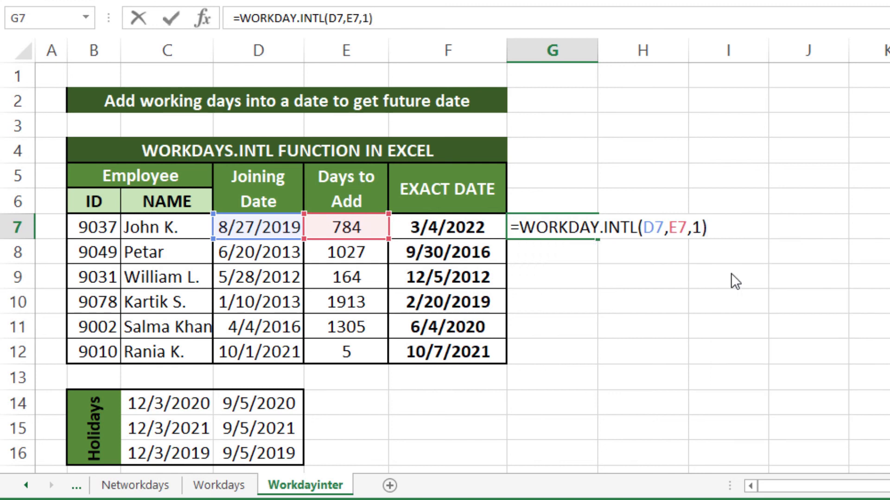
key(Return)
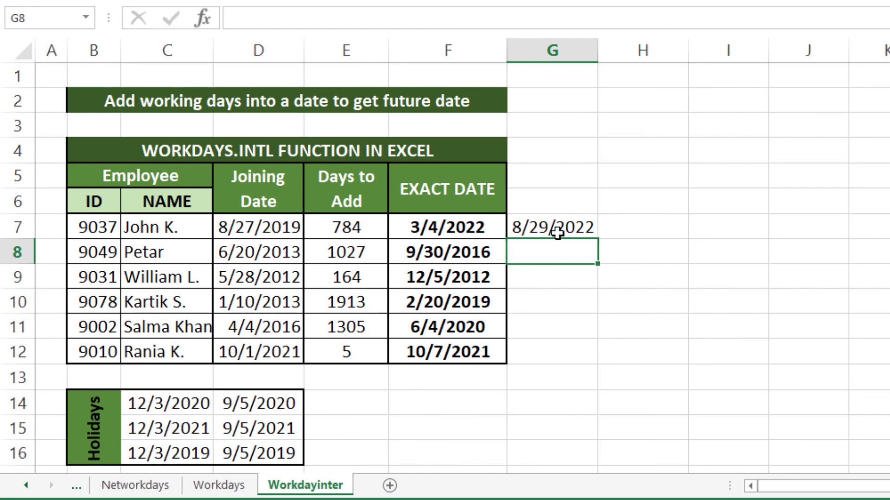